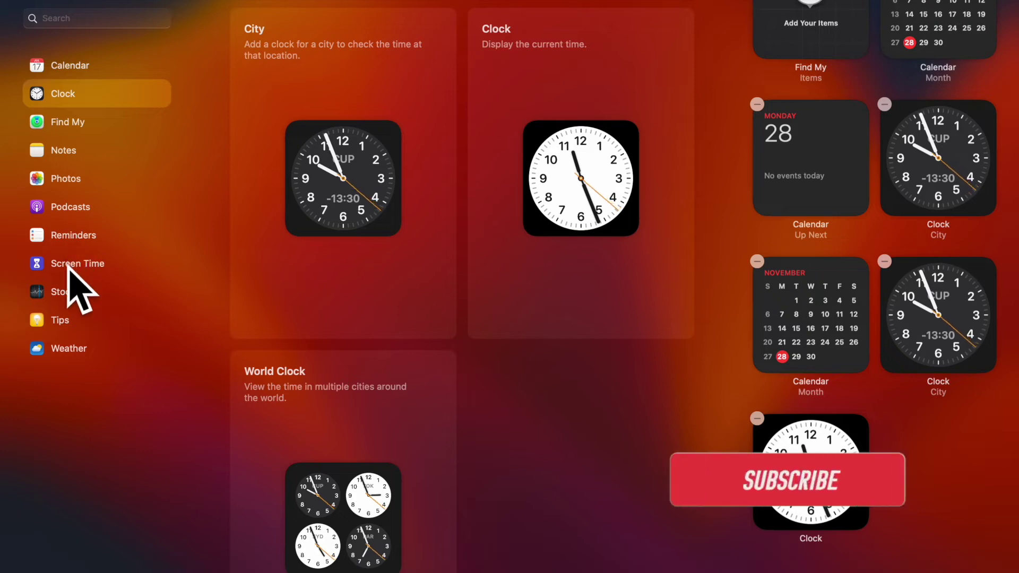
# Step: Show the Screen Time Daily Activity widget, preview it at large and small, and end on medium
pyautogui.click(69, 265)
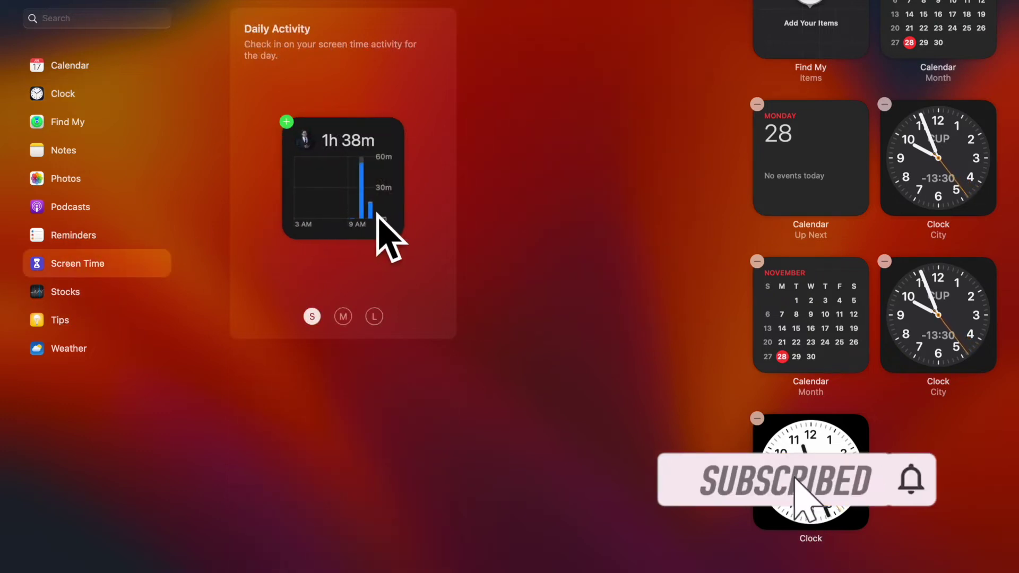
pyautogui.click(343, 316)
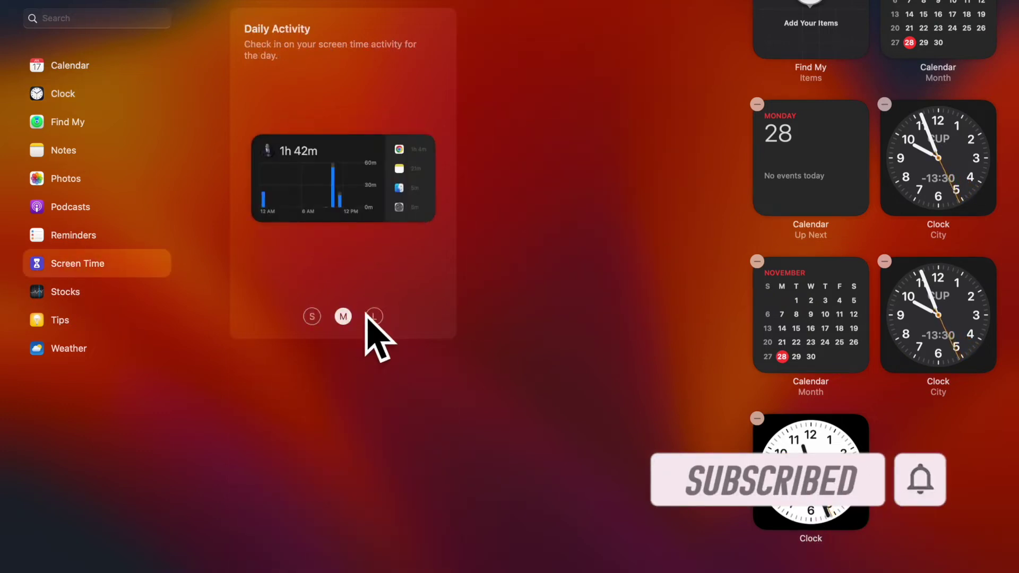
pyautogui.click(370, 317)
pyautogui.click(313, 317)
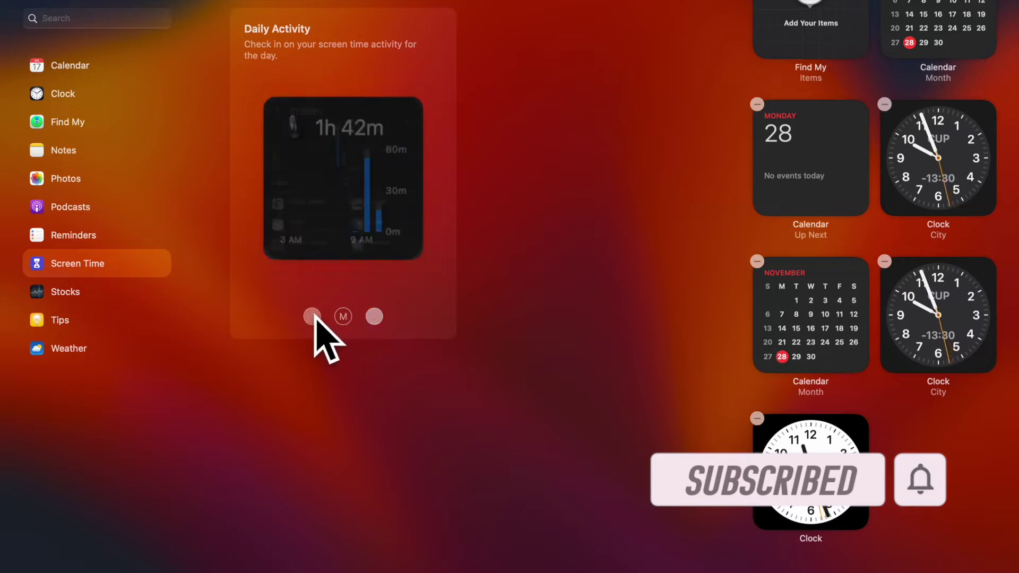
pyautogui.click(343, 317)
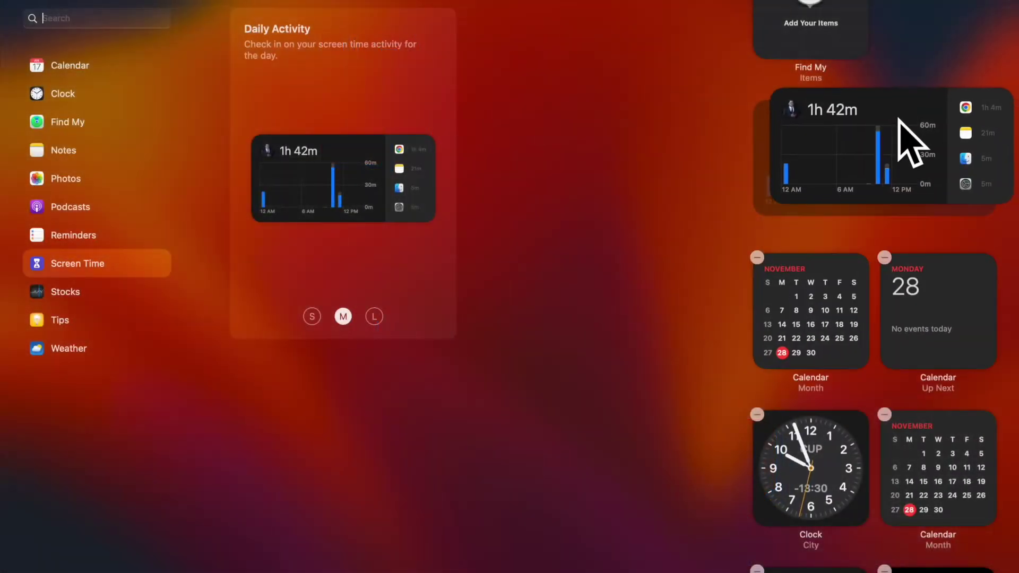
# Step: Place Daily Activity atop the widget column, move Find My and Clock lower, then preview large and small
pyautogui.moveTo(889, 148); pyautogui.dragTo(892, 207)
pyautogui.moveTo(807, 160); pyautogui.dragTo(937, 467)
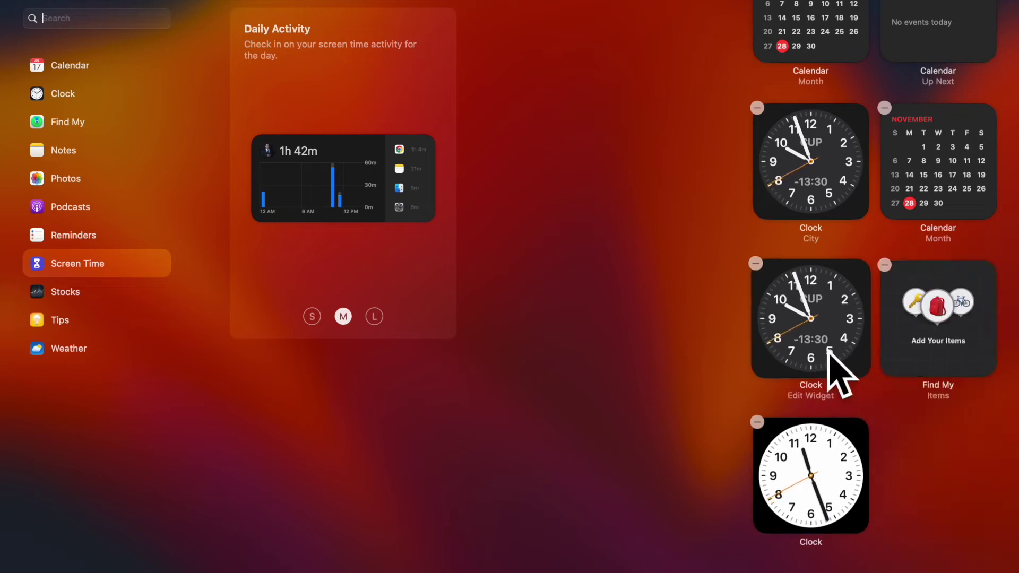
pyautogui.moveTo(795, 318); pyautogui.dragTo(864, 443)
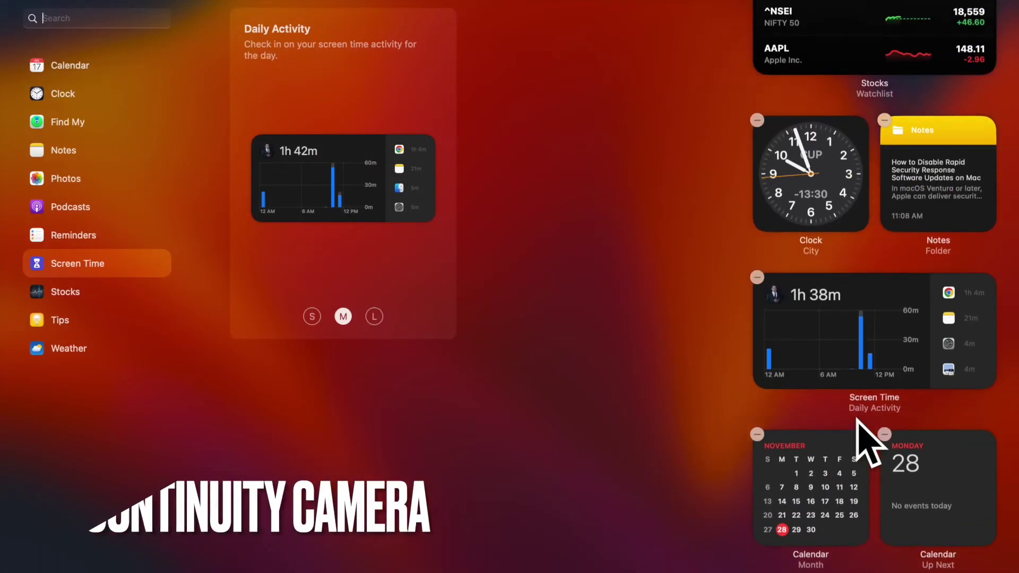
pyautogui.click(374, 317)
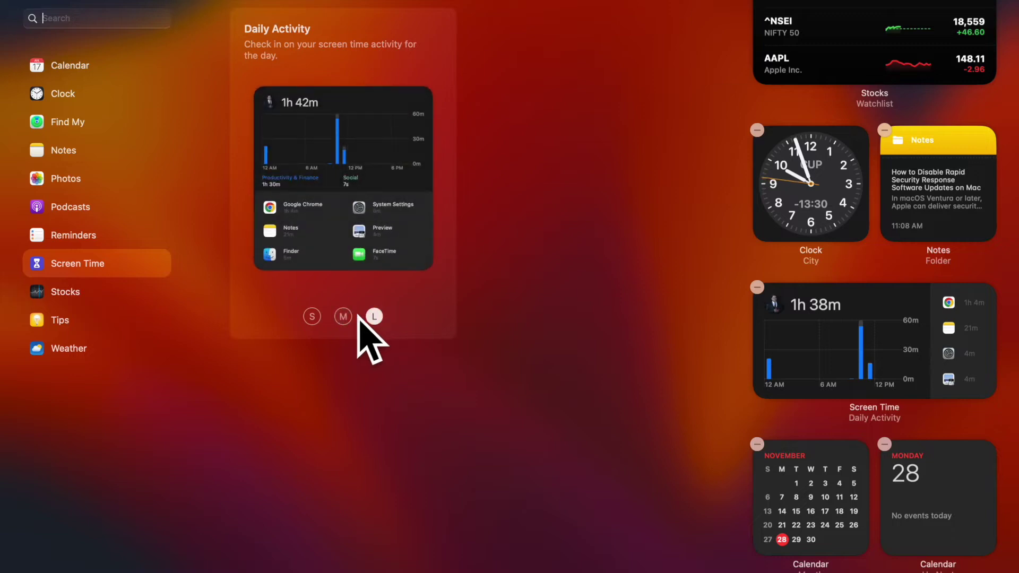
pyautogui.click(313, 316)
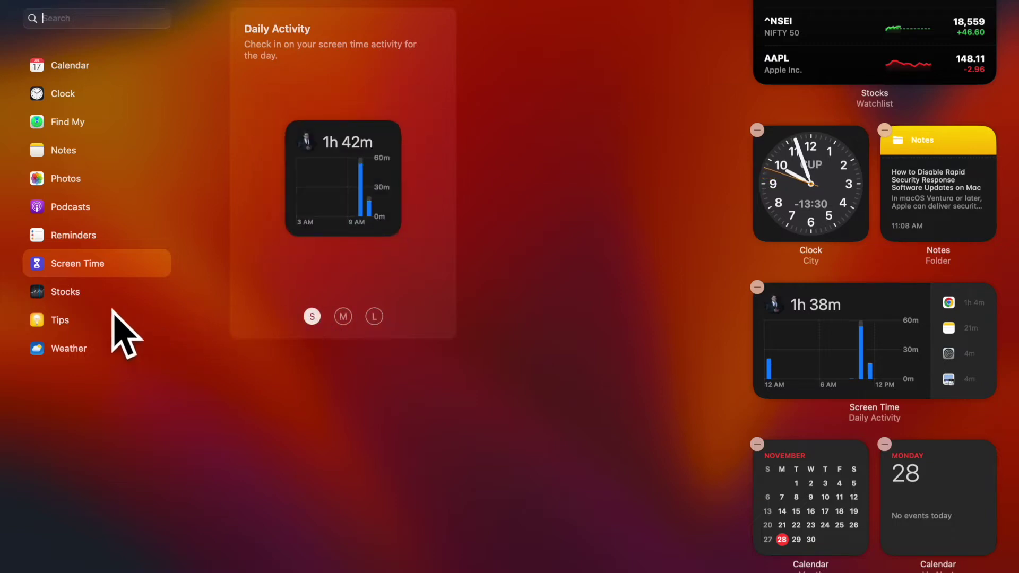
# Step: Add the small Stocks Symbol widget showing NIFTY 50 to the desktop
pyautogui.click(73, 294)
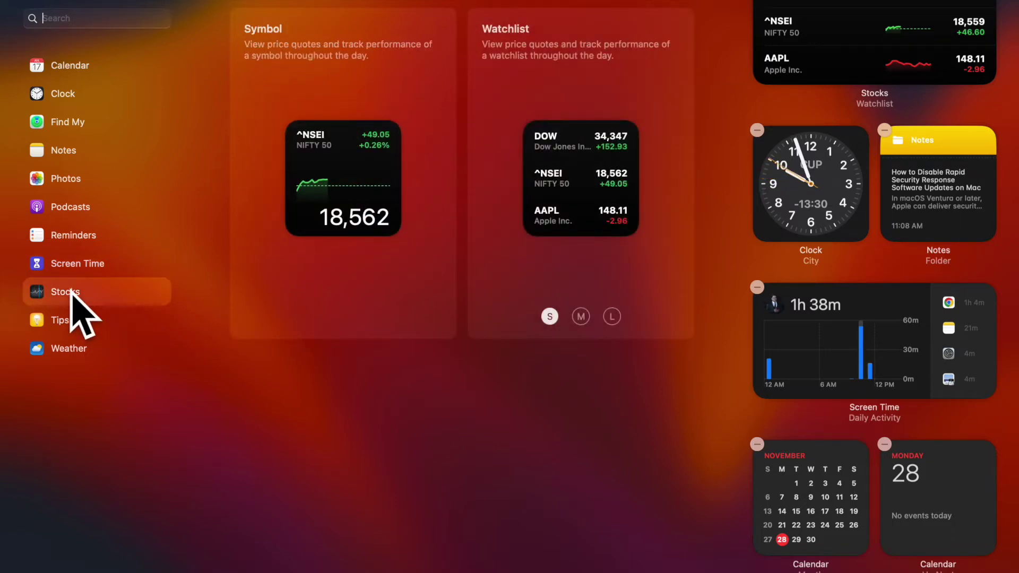
pyautogui.moveTo(383, 159)
pyautogui.click(348, 164)
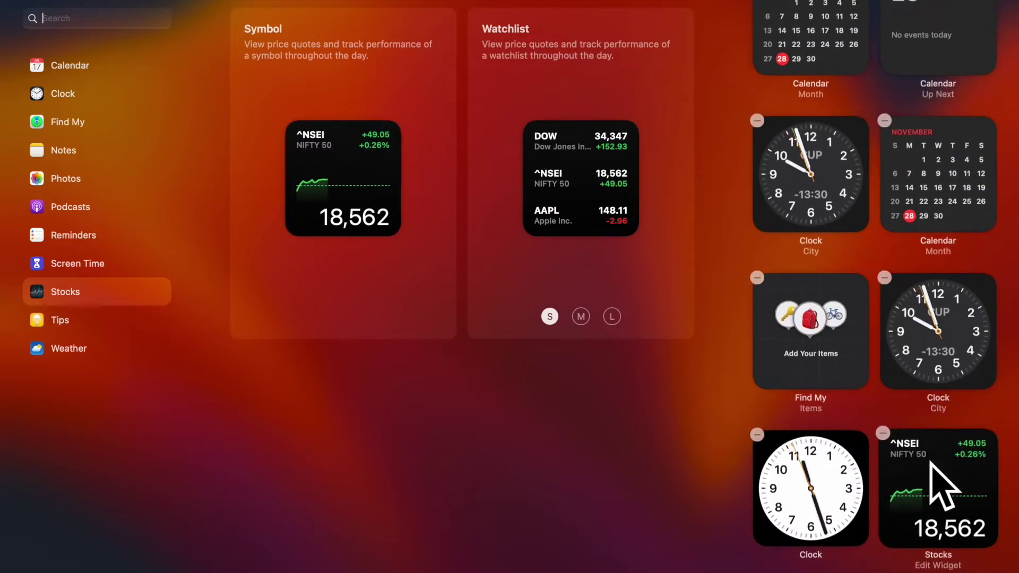
# Step: Move the Stocks widget up to the second row and Find My higher in the column
pyautogui.moveTo(930, 460); pyautogui.dragTo(904, 291)
pyautogui.scroll(3, 860, 318)
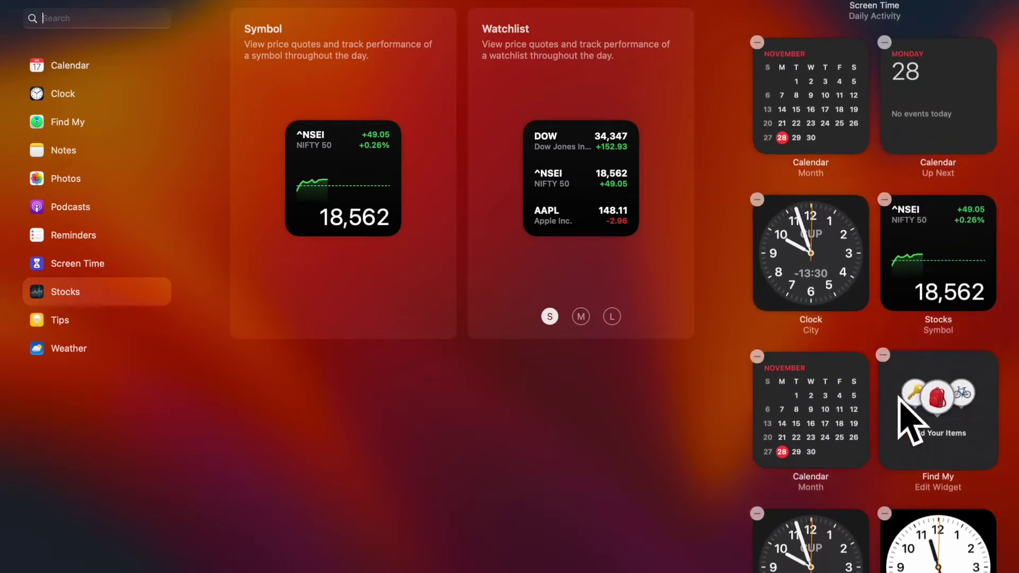
pyautogui.moveTo(915, 397); pyautogui.dragTo(928, 200)
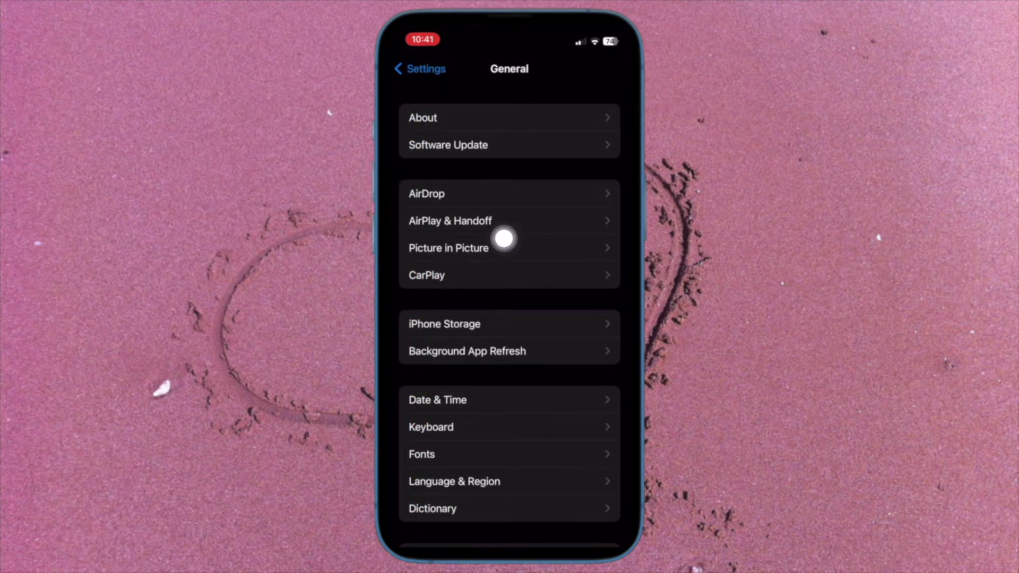
# Step: Open AirPlay & Handoff from the iPhone's General settings
pyautogui.click(493, 233)
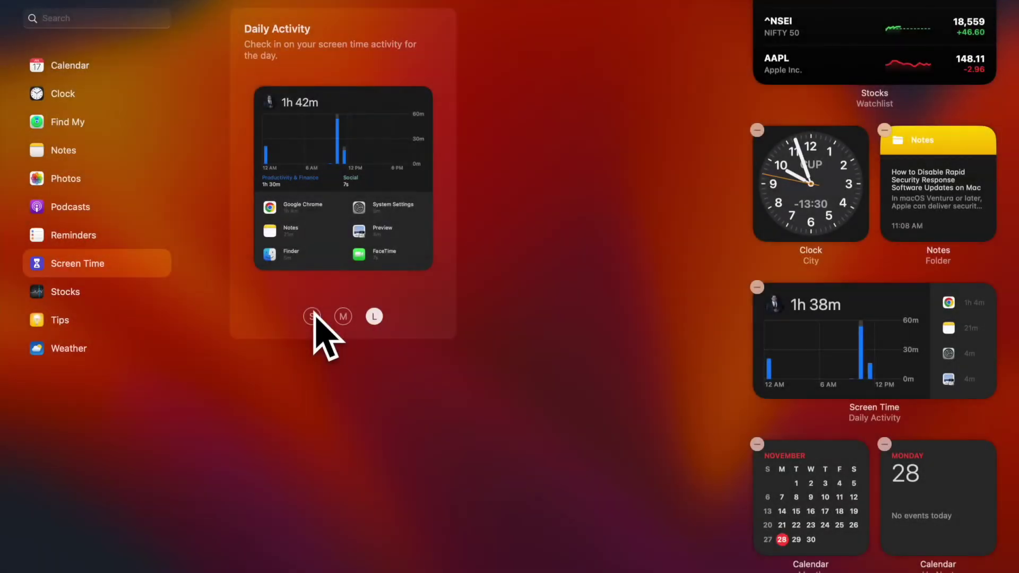
# Step: Switch Daily Activity to small, then move Stocks up and Find My to the top of the column
pyautogui.click(312, 317)
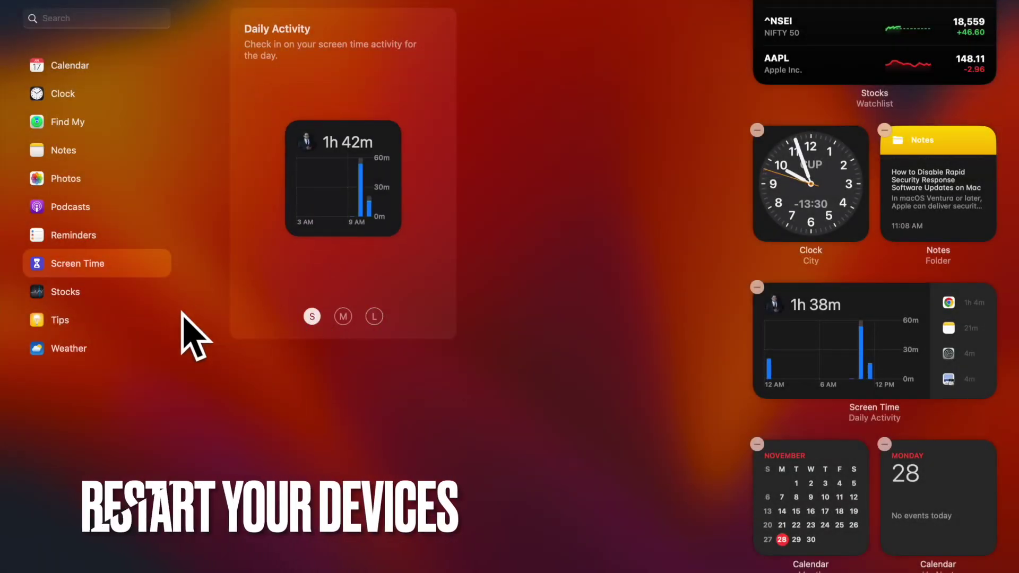
pyautogui.click(71, 291)
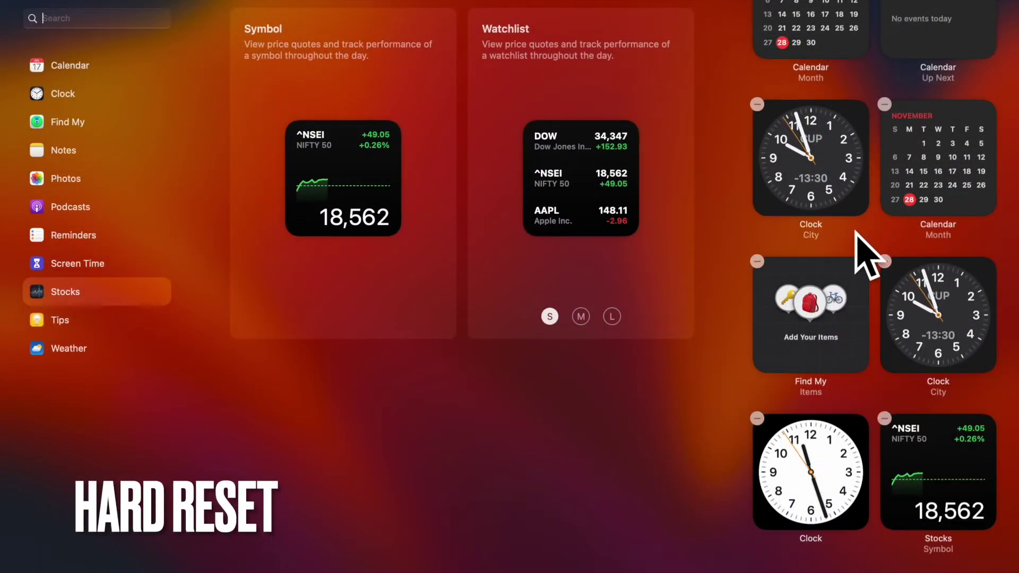
pyautogui.scroll(1, 864, 250)
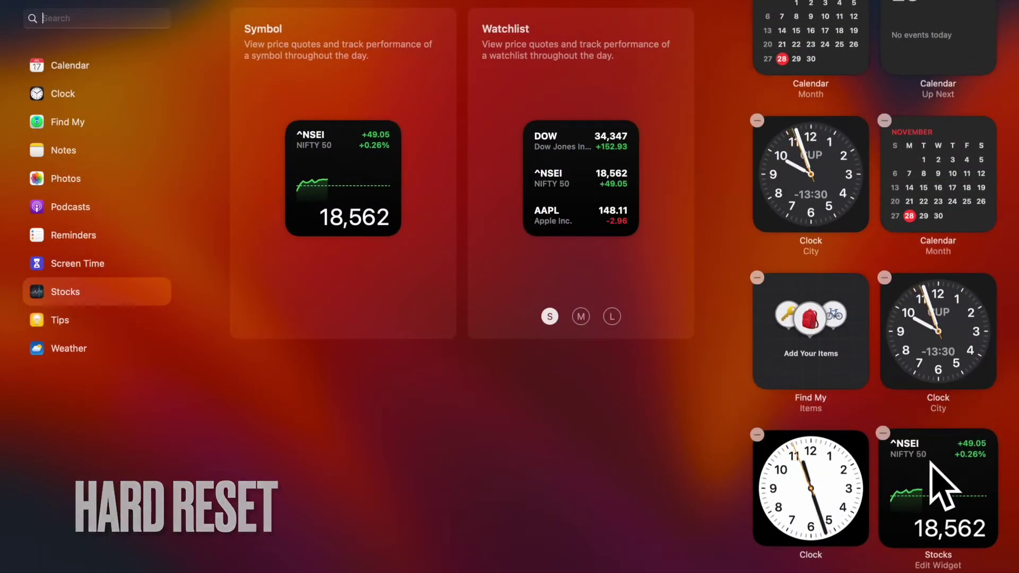
pyautogui.moveTo(926, 435); pyautogui.dragTo(903, 288)
pyautogui.scroll(3, 857, 308)
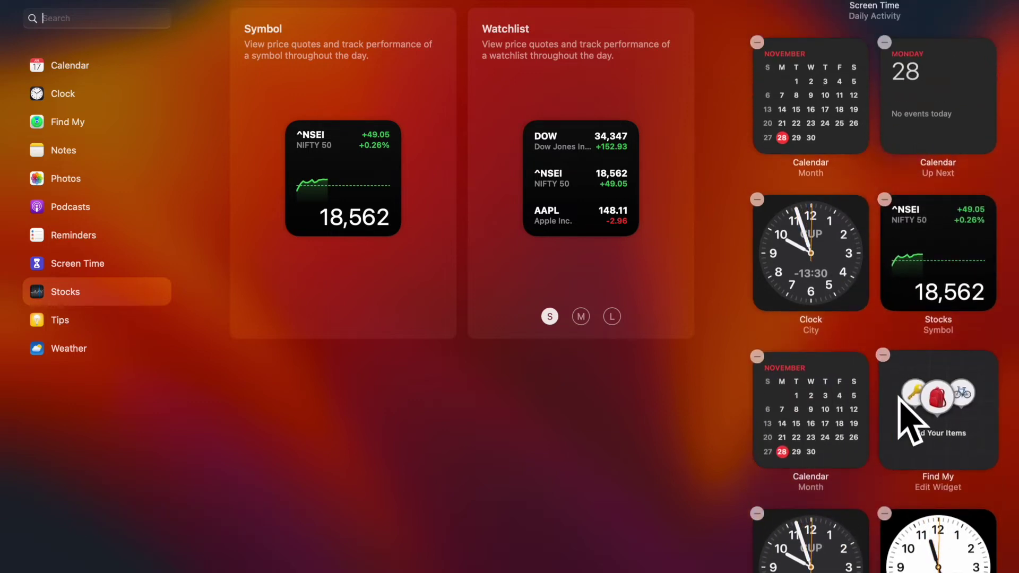
pyautogui.moveTo(915, 394); pyautogui.dragTo(932, 168)
pyautogui.scroll(3, 938, 171)
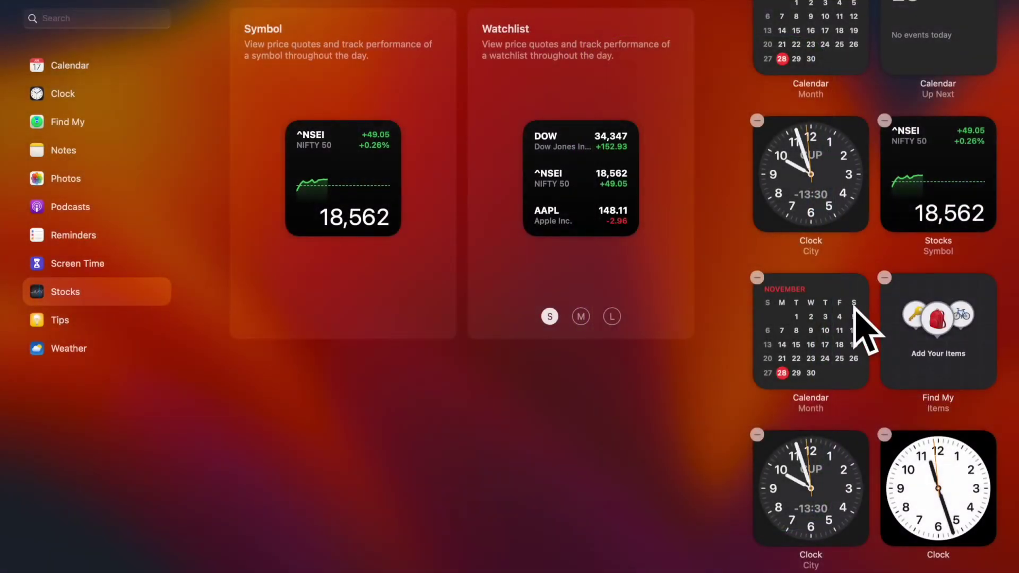
# Step: Drag Find My above Screen Time, then back down beside the Calendar widget
pyautogui.scroll(3, 855, 312)
pyautogui.moveTo(902, 409); pyautogui.dragTo(933, 141)
pyautogui.scroll(3, 933, 154)
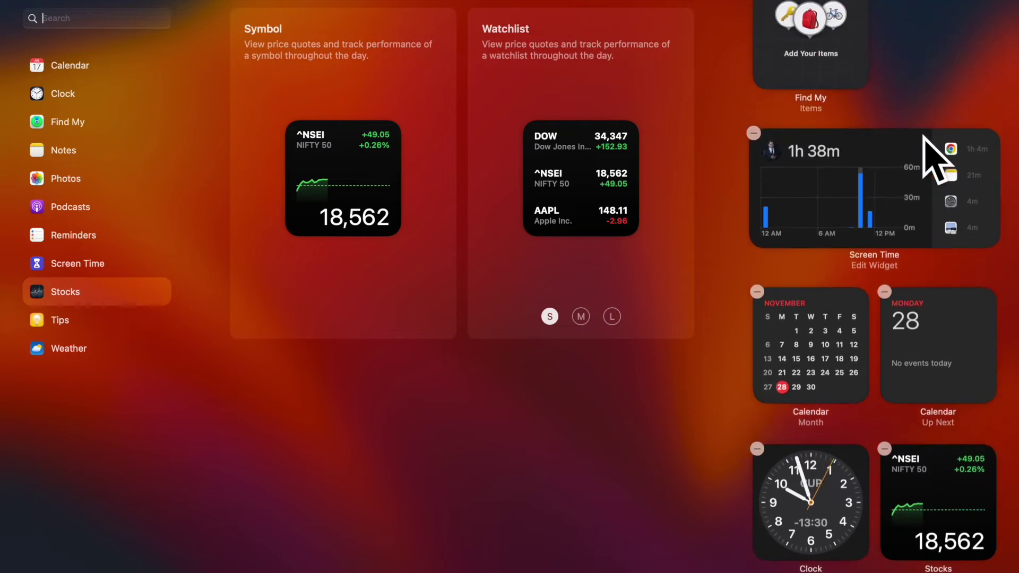
pyautogui.moveTo(817, 132); pyautogui.dragTo(942, 326)
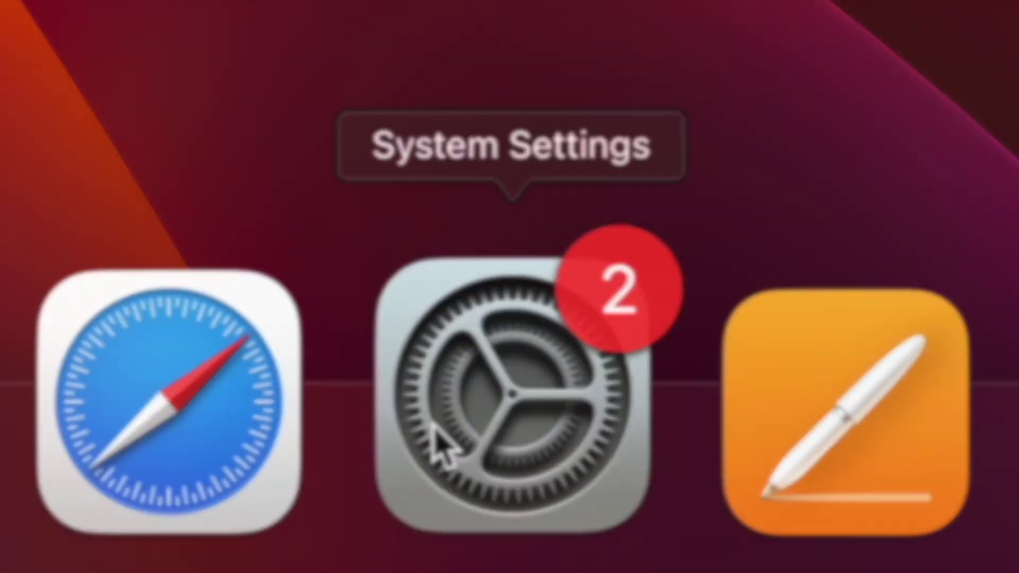
# Step: Launch System Settings from the Dock and open the Apple ID account page
pyautogui.click(431, 425)
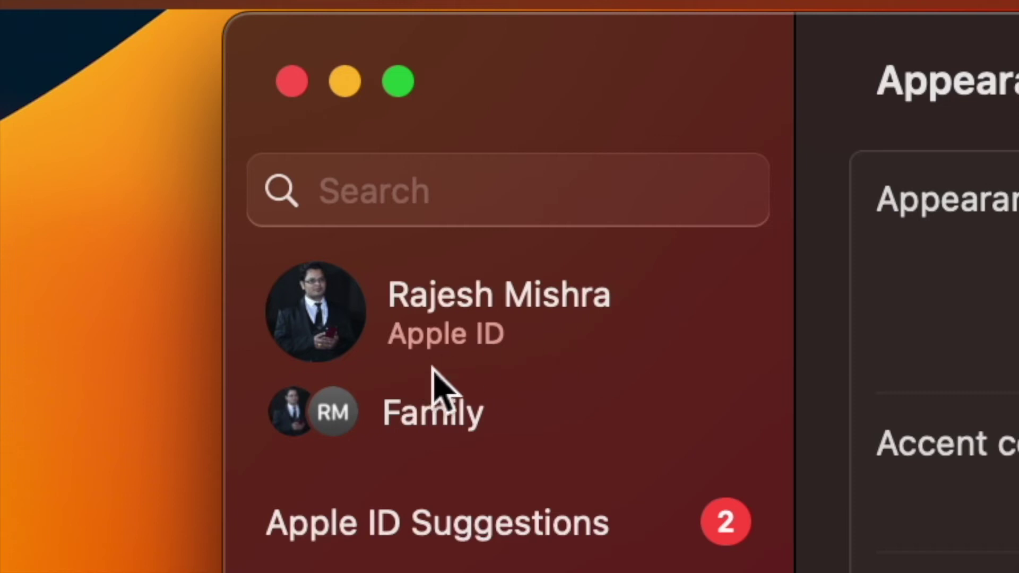
pyautogui.click(551, 334)
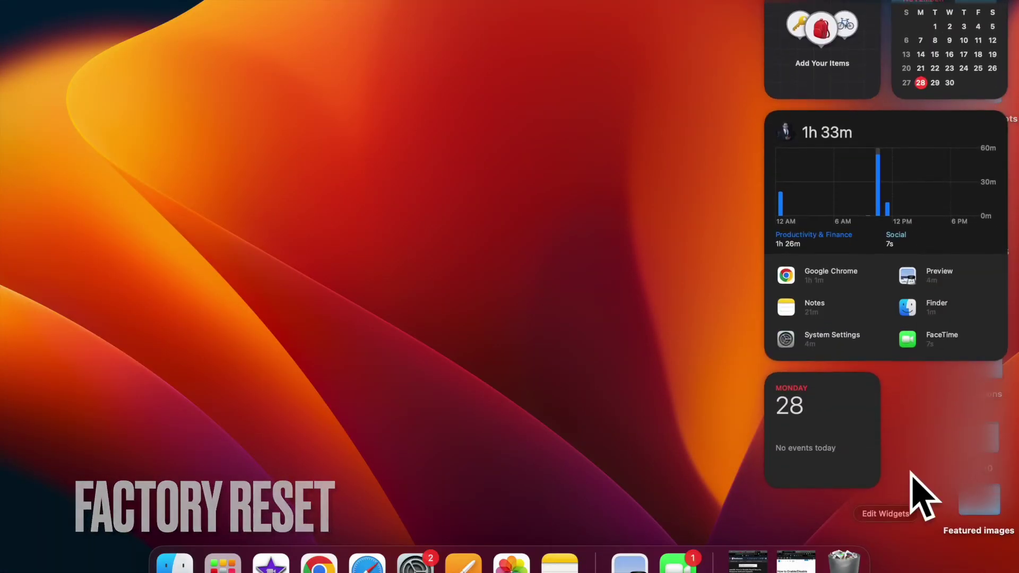
# Step: Enter desktop widget editing and add the Calendar List and Calendar Month widgets
pyautogui.click(885, 513)
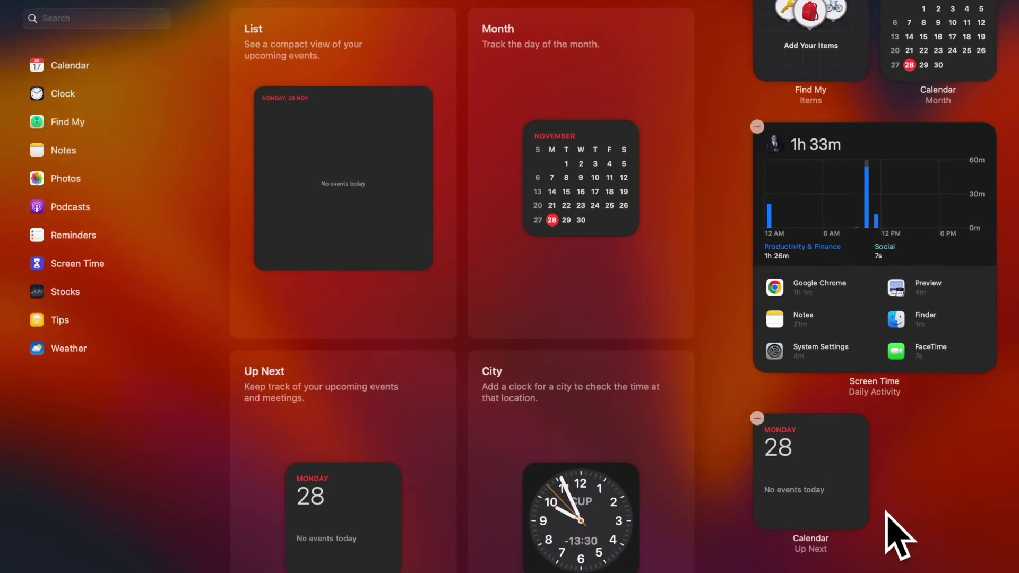
pyautogui.moveTo(414, 260)
pyautogui.click(337, 200)
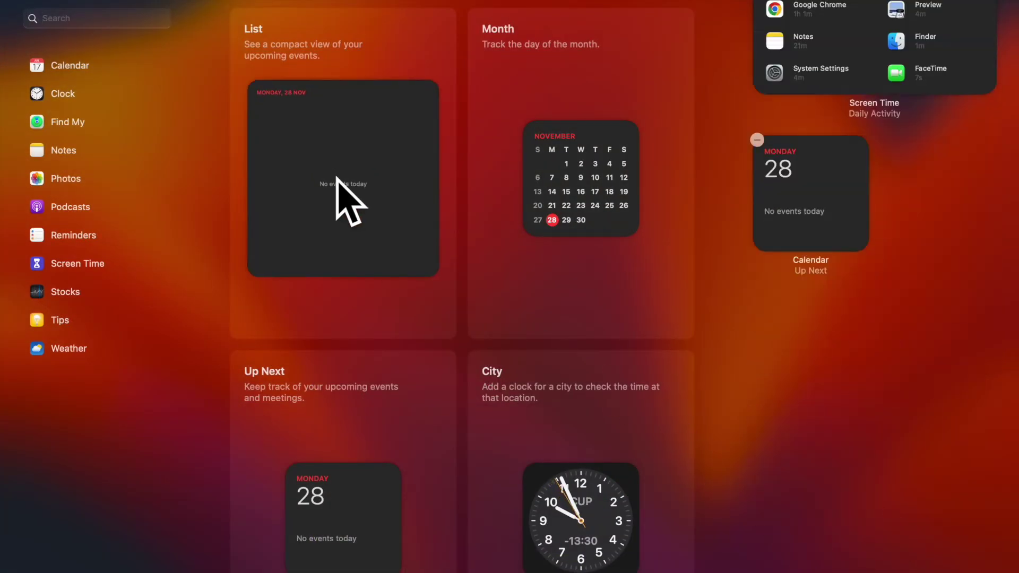
pyautogui.click(545, 167)
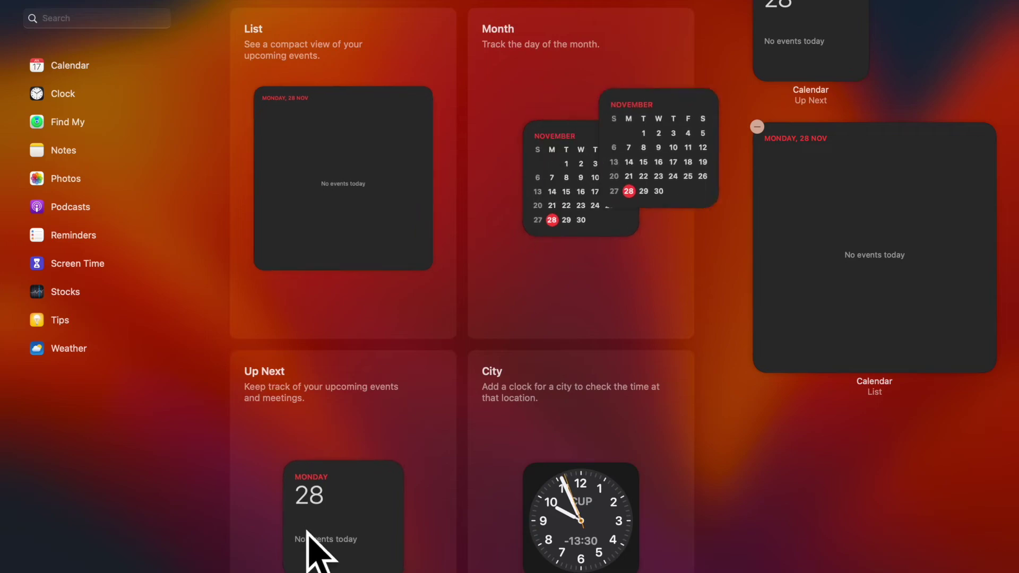
pyautogui.moveTo(314, 552)
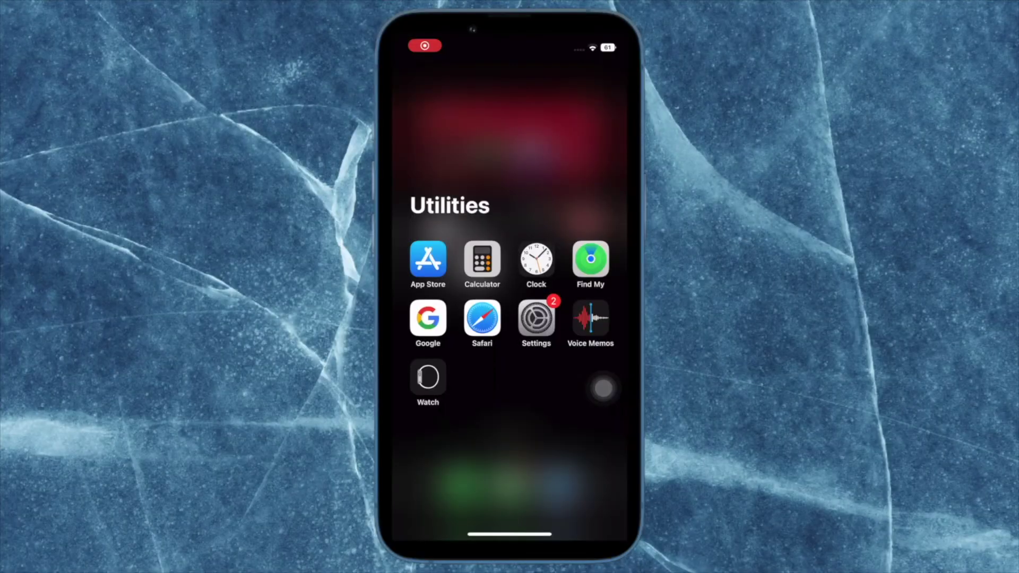
# Step: Go to Settings > General > Transfer or Reset iPhone and show the Reset choices
pyautogui.click(534, 318)
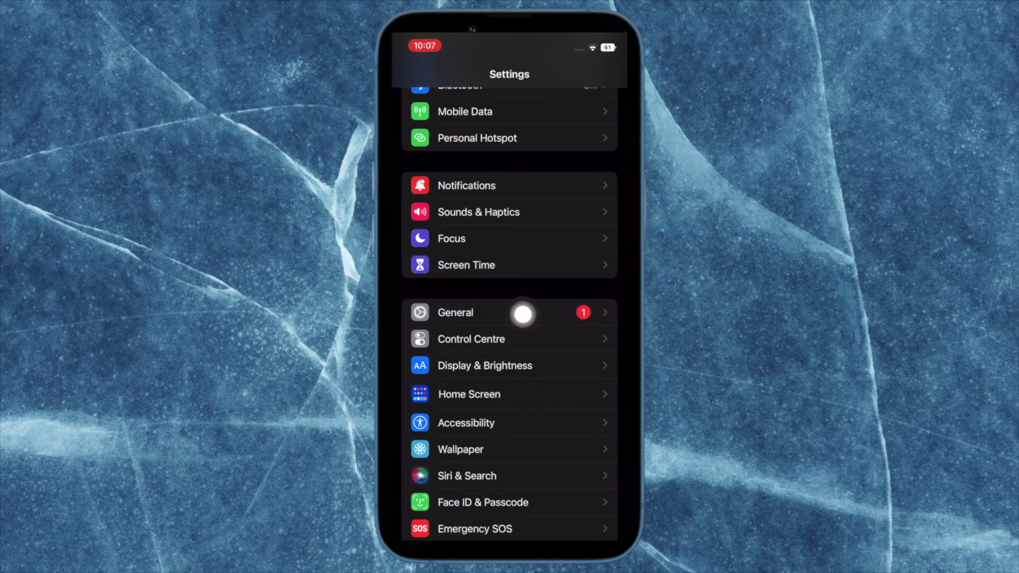
pyautogui.click(523, 315)
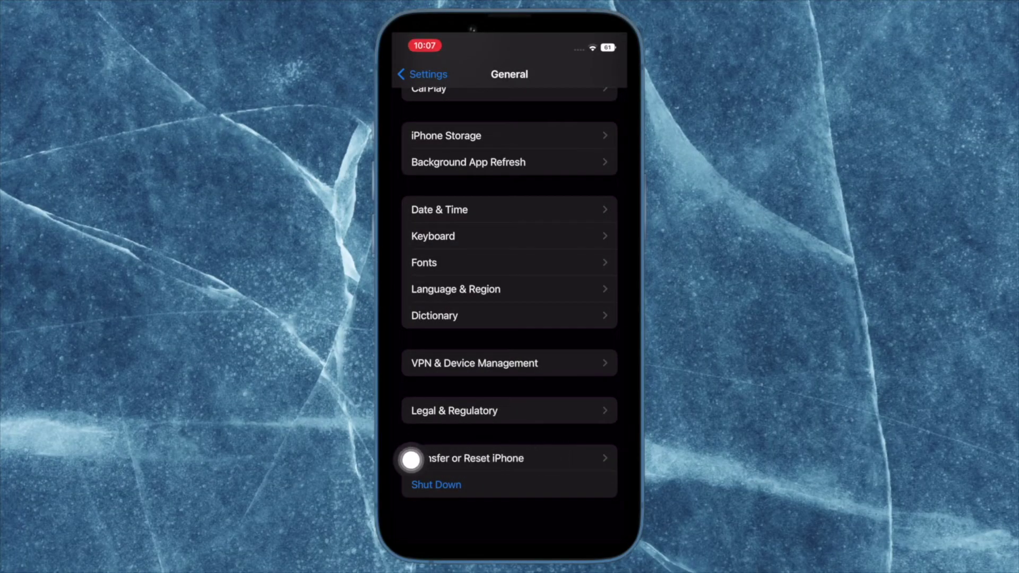
pyautogui.click(546, 457)
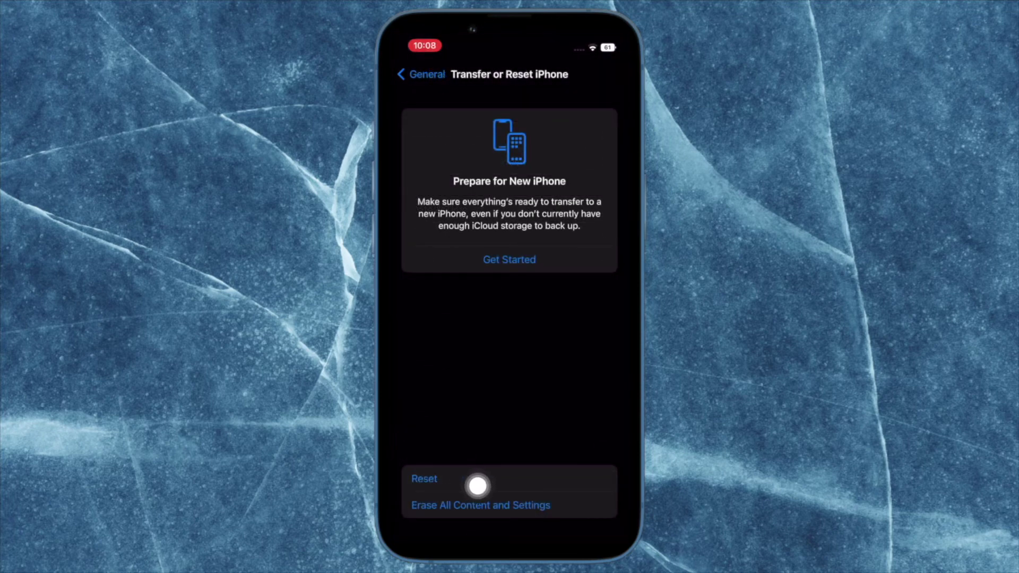
pyautogui.click(449, 473)
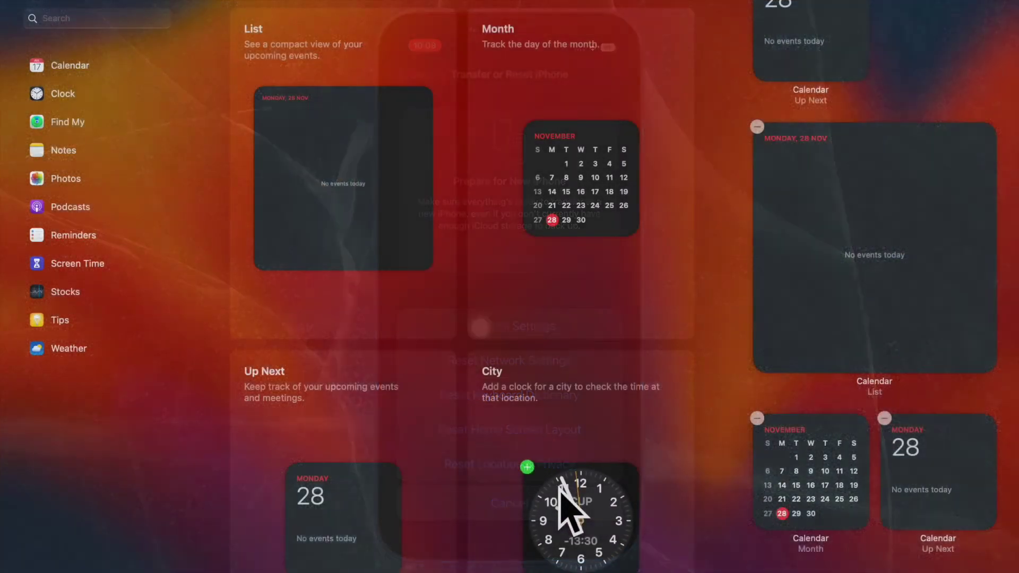
# Step: Add a City clock widget, then another City widget and the white analog Clock from the Clock category
pyautogui.click(557, 523)
pyautogui.moveTo(302, 245)
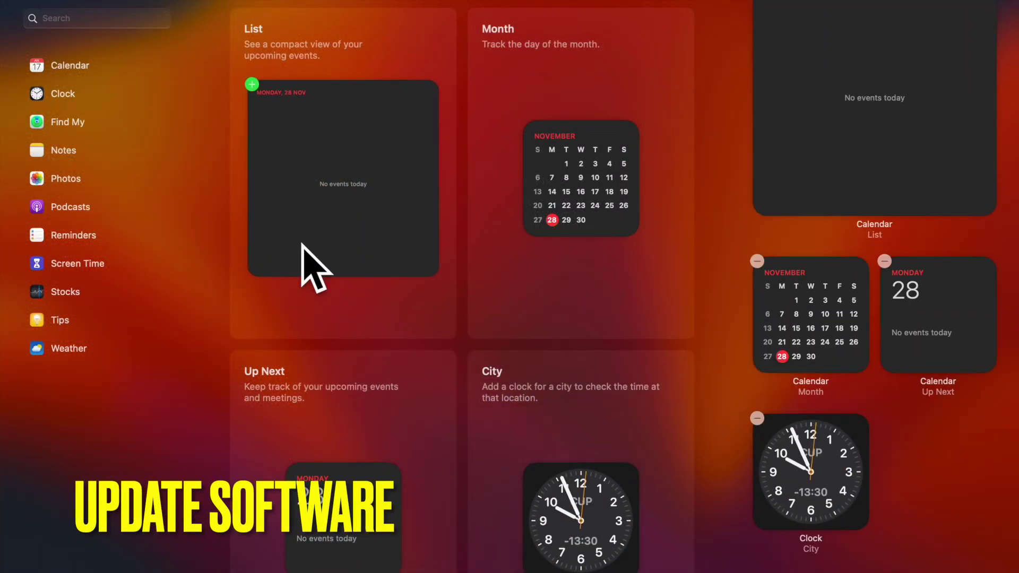
pyautogui.click(62, 95)
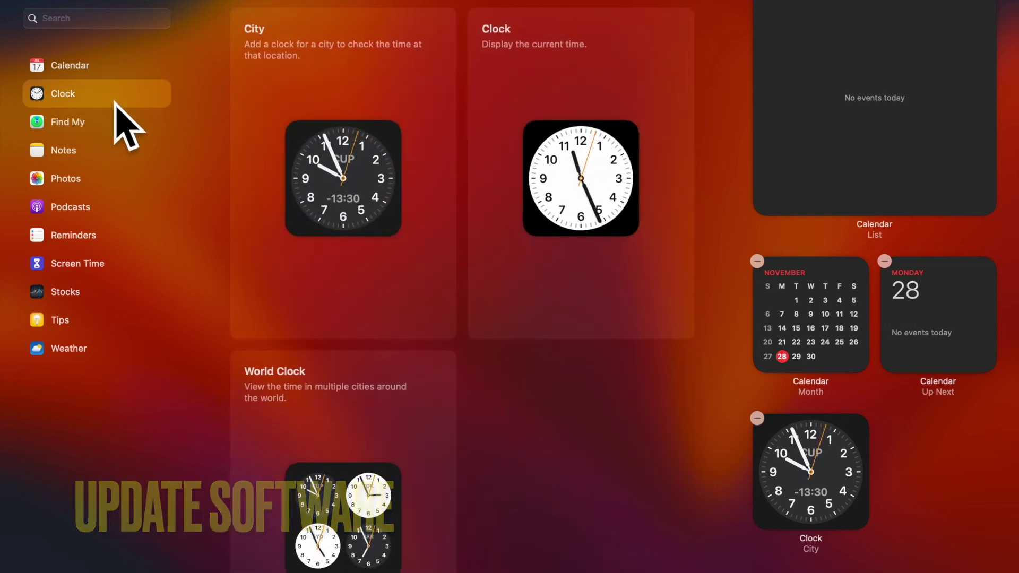
pyautogui.click(332, 159)
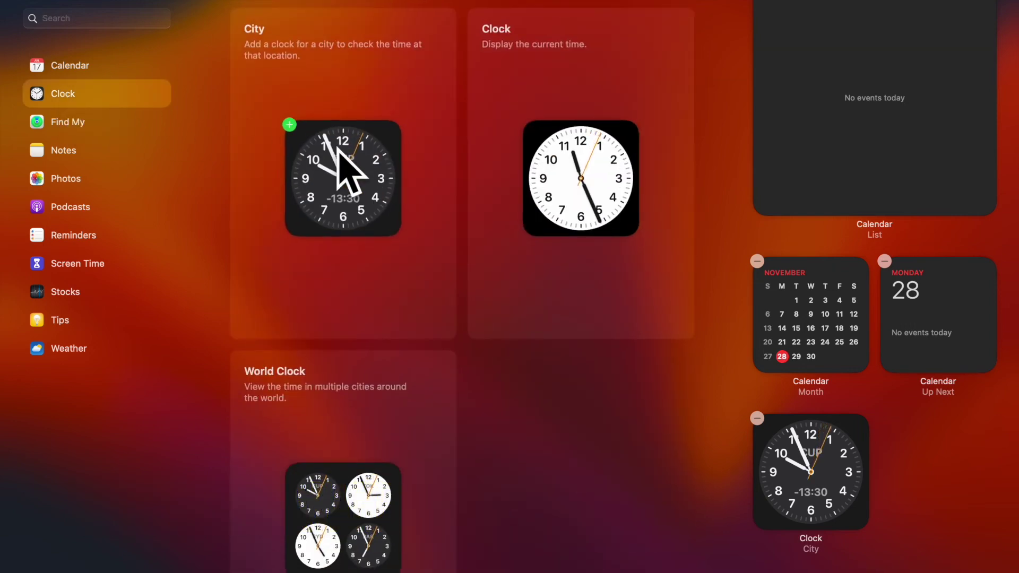
pyautogui.click(588, 164)
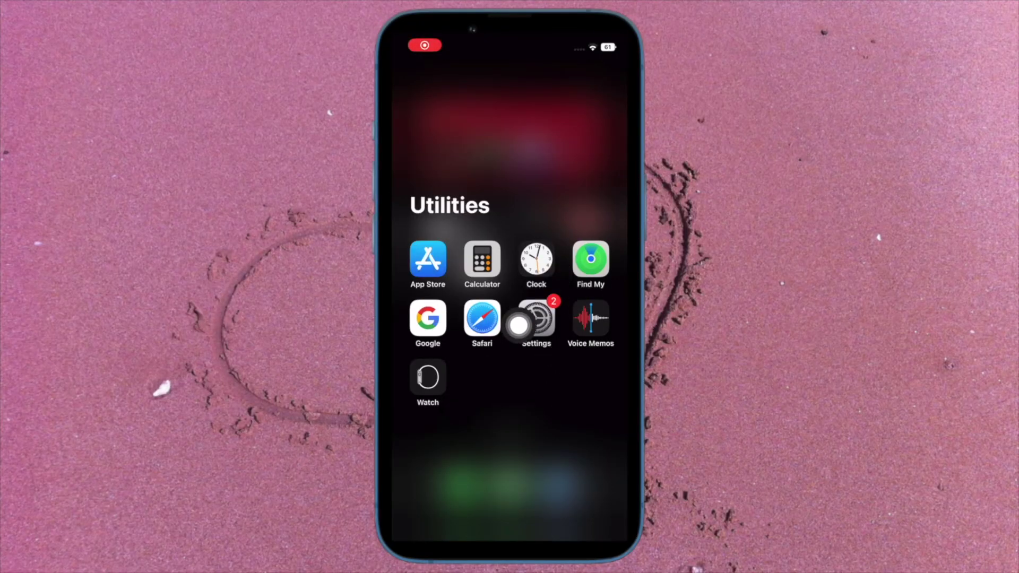
# Step: Open the iPhone's Software Update page in Settings, showing iOS 16.0 downloaded
pyautogui.click(537, 318)
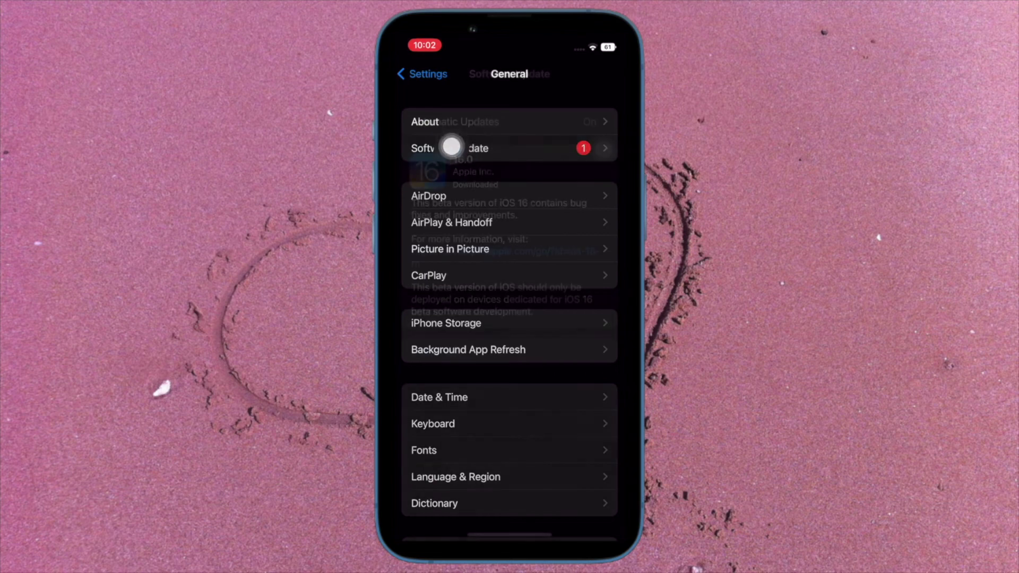
pyautogui.click(451, 148)
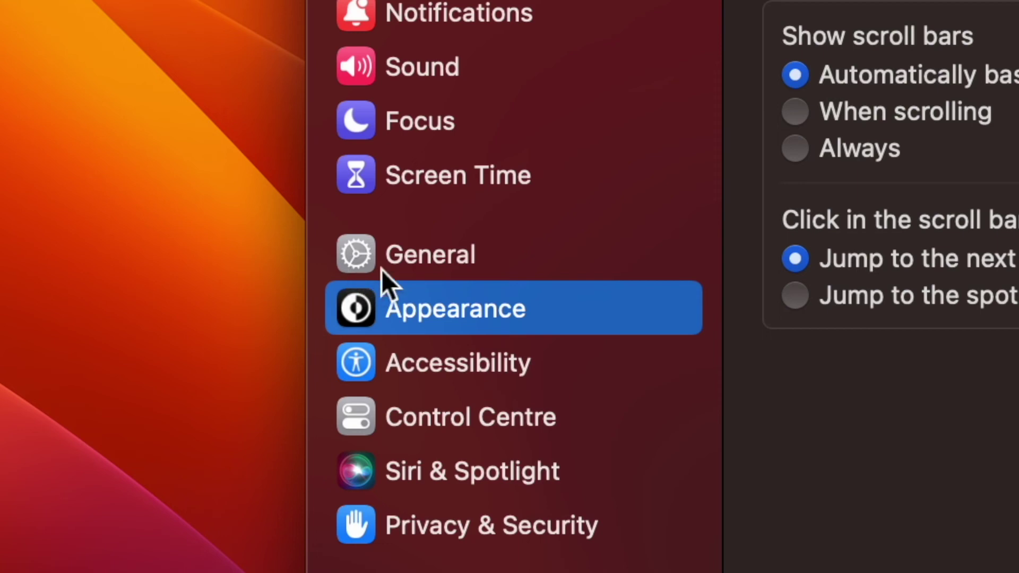
# Step: Open the Mac's General > Software Update page so it checks for updates
pyautogui.click(451, 262)
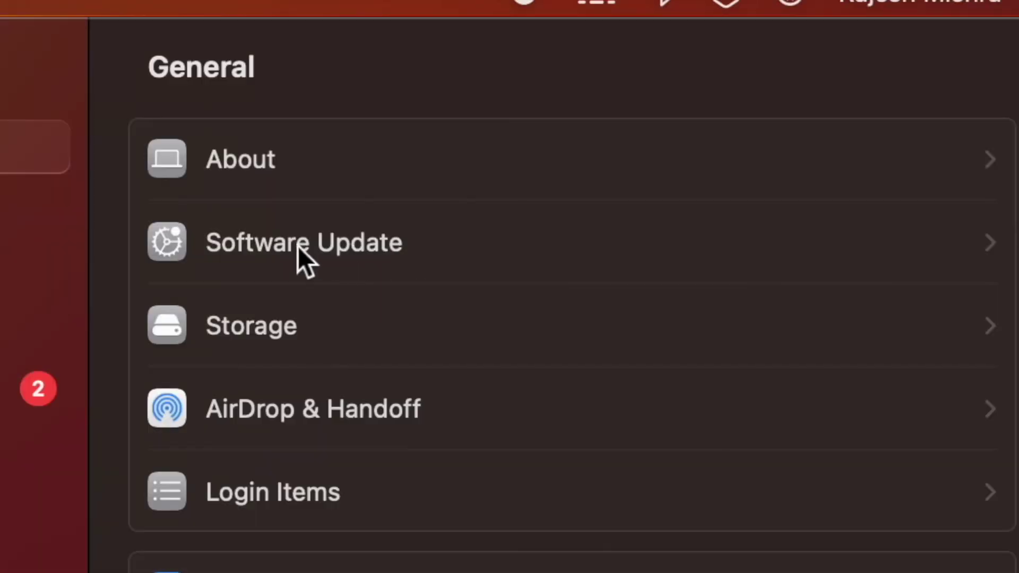
pyautogui.click(379, 251)
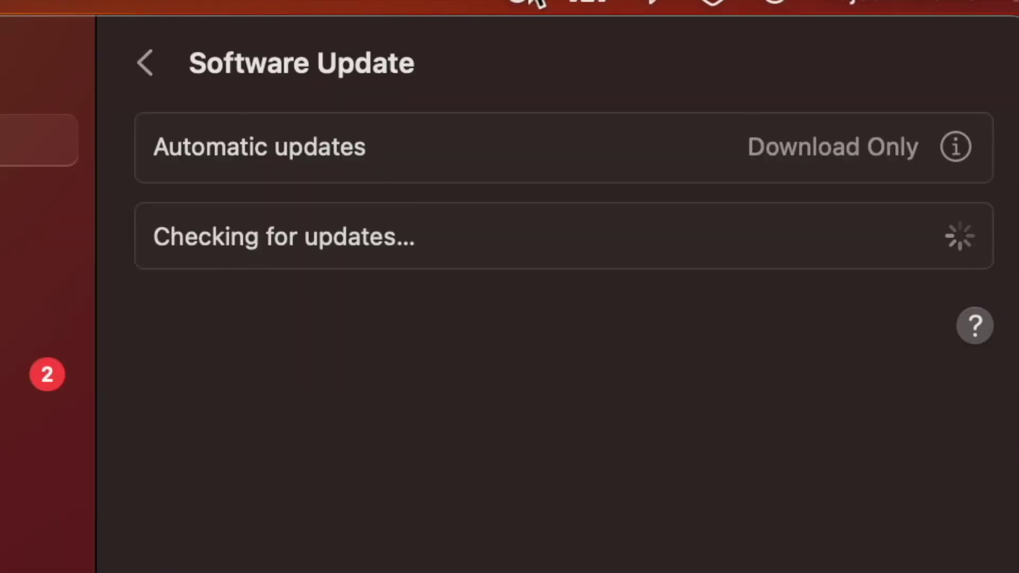